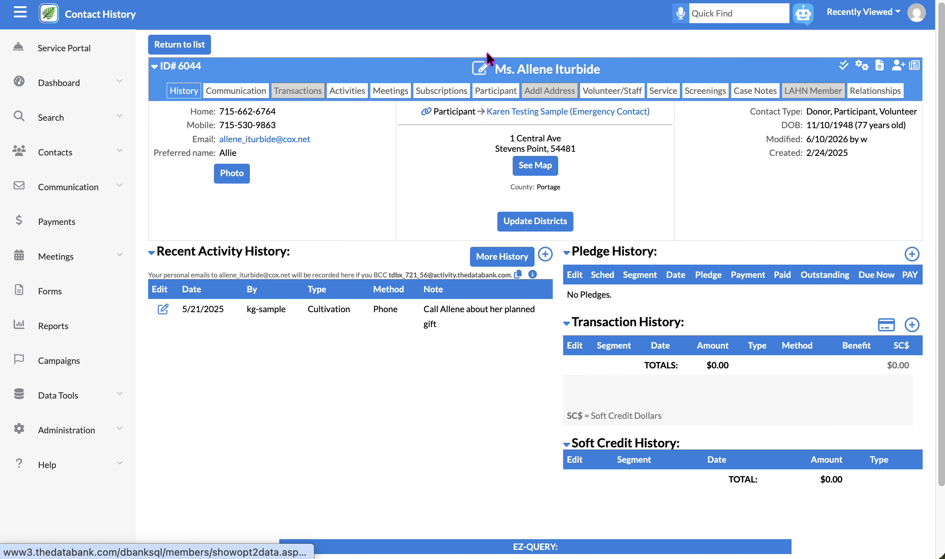
Open the contact's meeting registrations and look through the Meeting Registration History
click(391, 93)
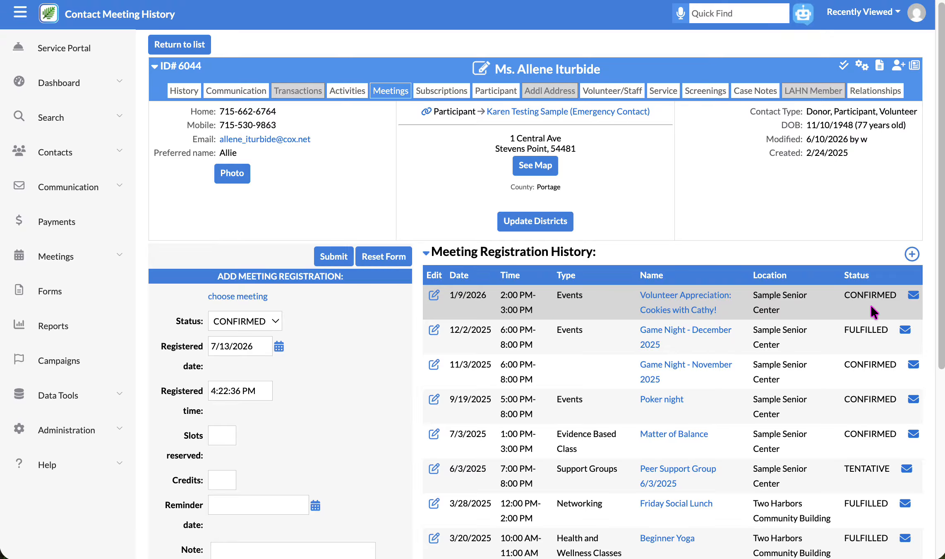
scroll(868, 360, down, 2)
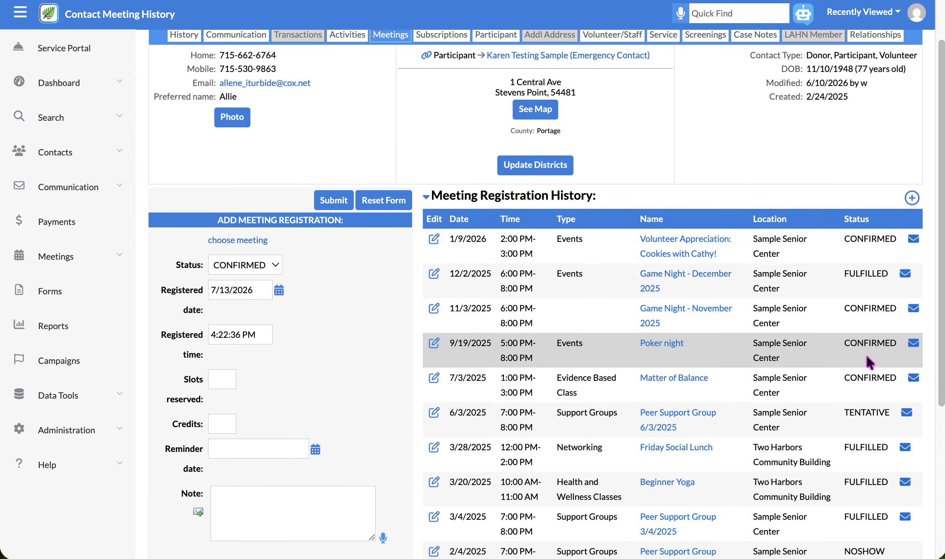
scroll(868, 362, down, 2)
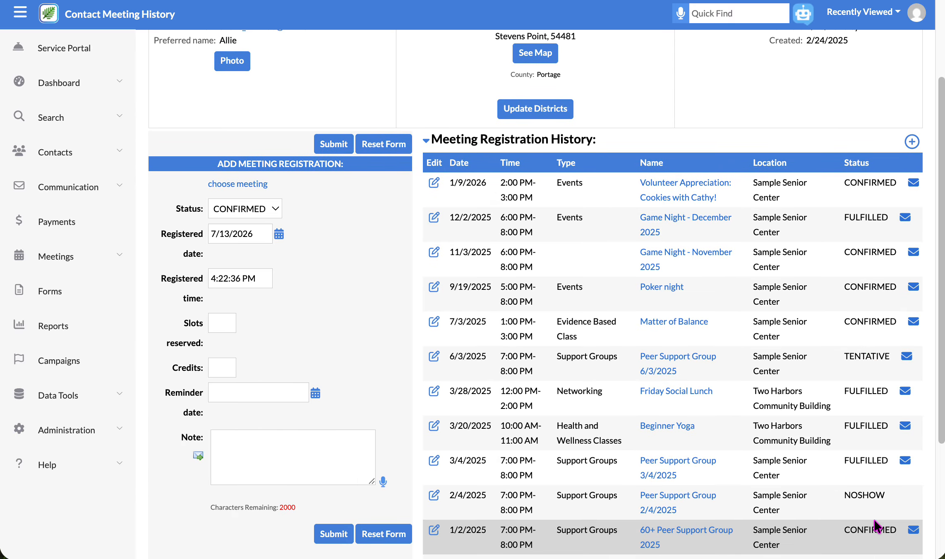
scroll(889, 386, up, 4)
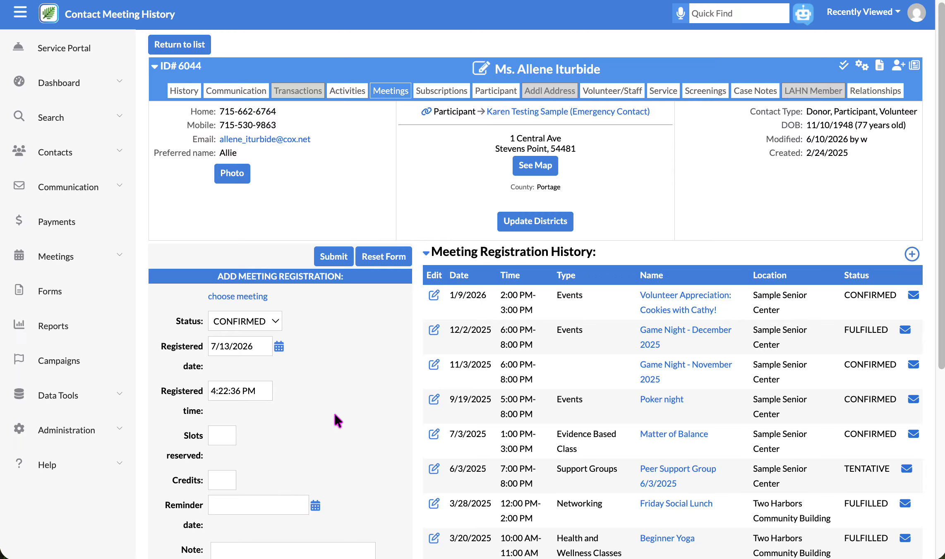
Search for a meeting to register the contact for, using the meeting name "bingo"
click(256, 297)
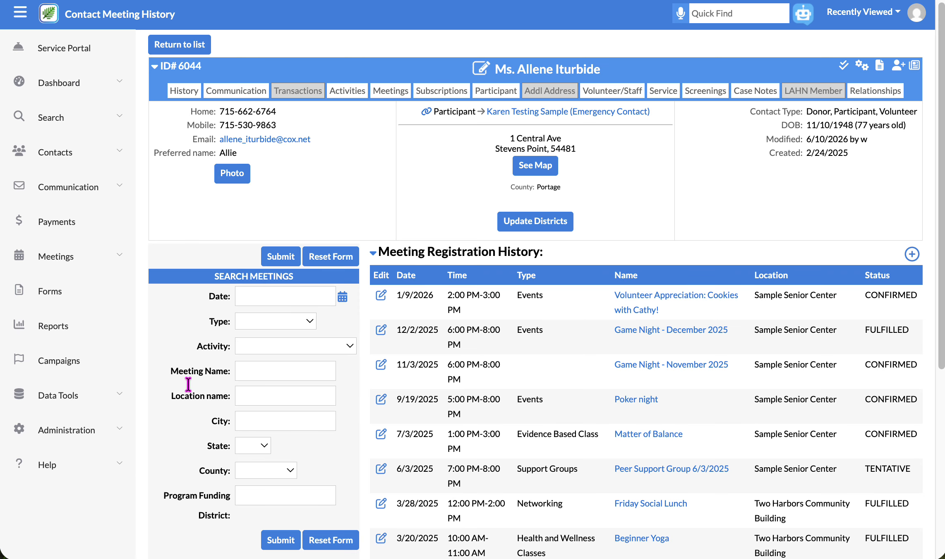
click(255, 371)
text(bingo)
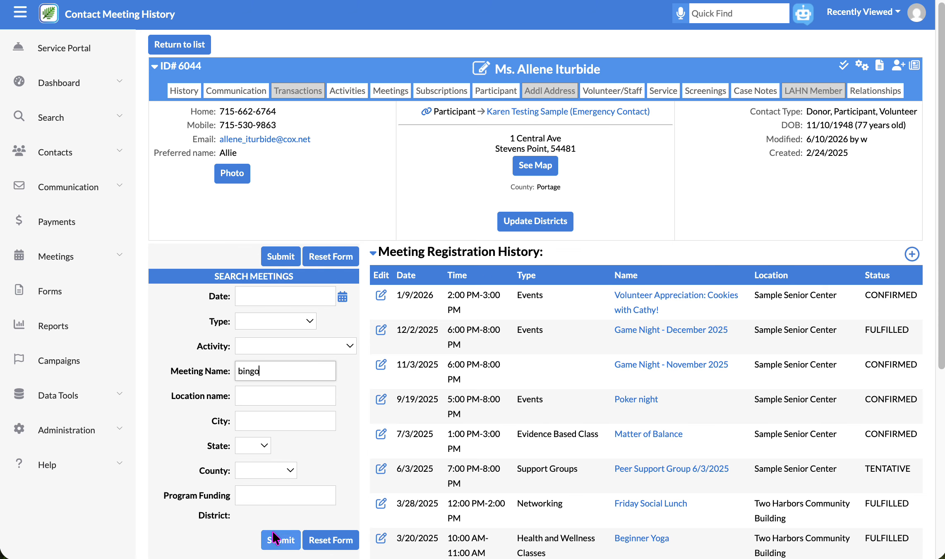
click(283, 542)
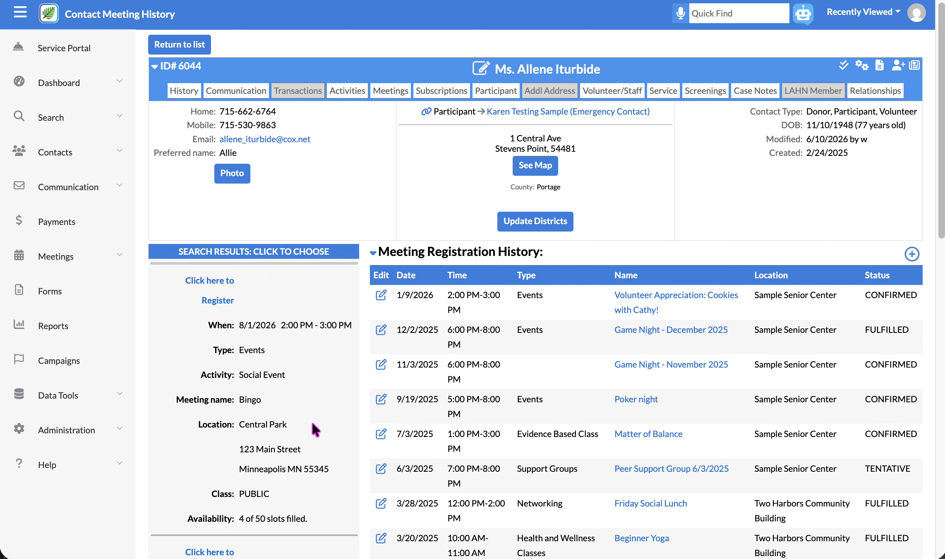
Choose the Bingo meeting on 8/1/2026, 2:00 PM - 3:00 PM, at Central Park for the registration
scroll(313, 423, down, 3)
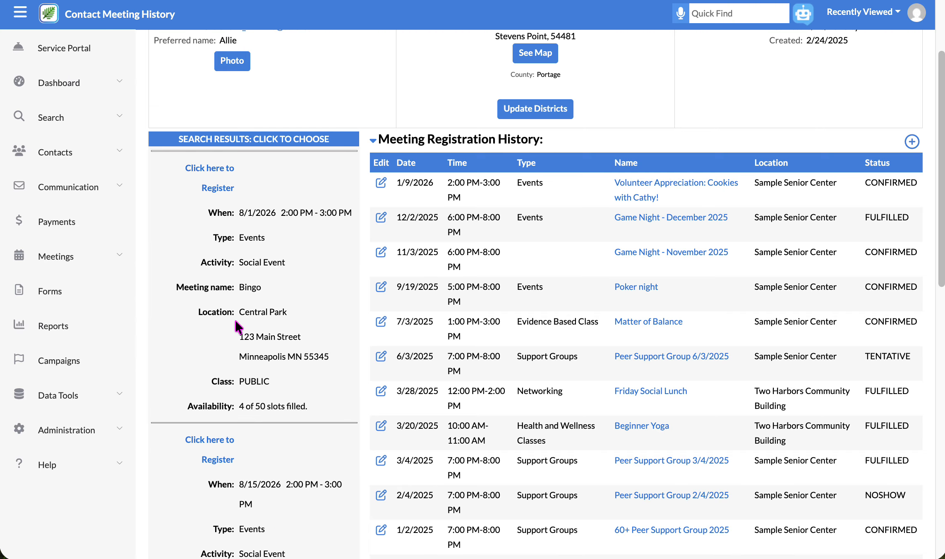
drag(208, 212, 359, 217)
click(336, 240)
click(219, 188)
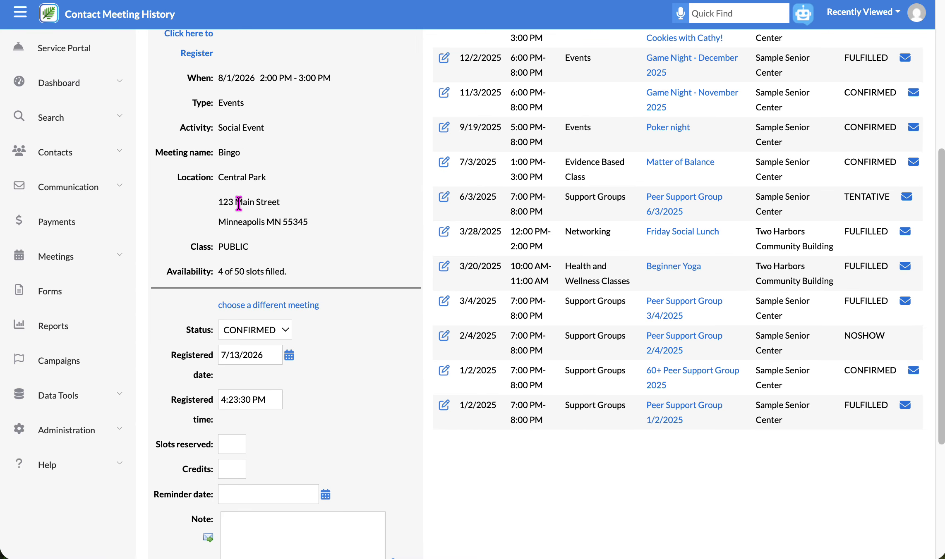
Keep the registration status CONFIRMED, reserve 1 slot, and submit the contact's Bingo registration
scroll(261, 209, down, 5)
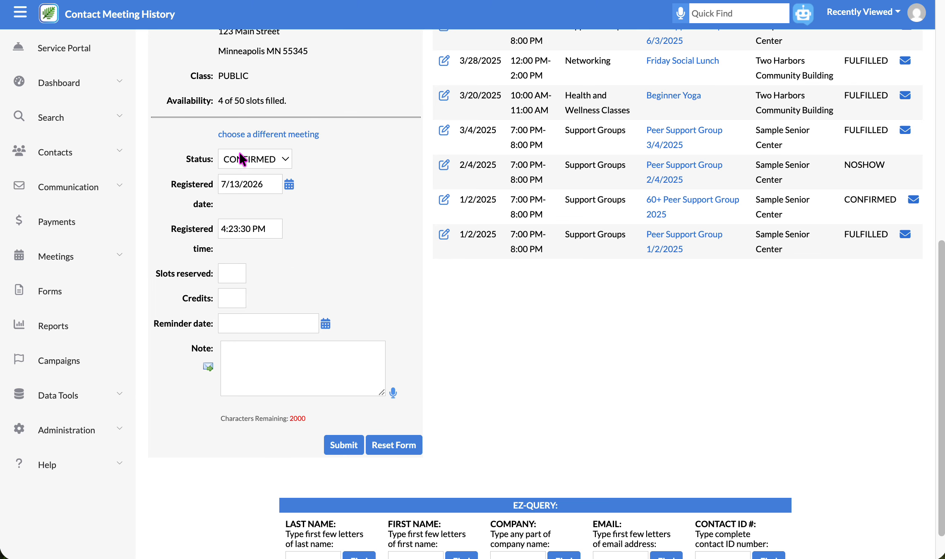
click(286, 164)
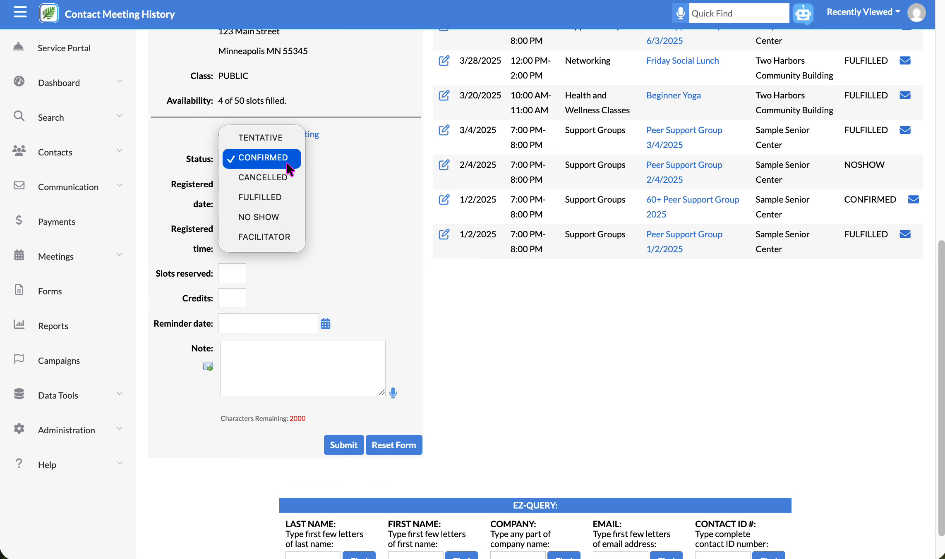
click(368, 171)
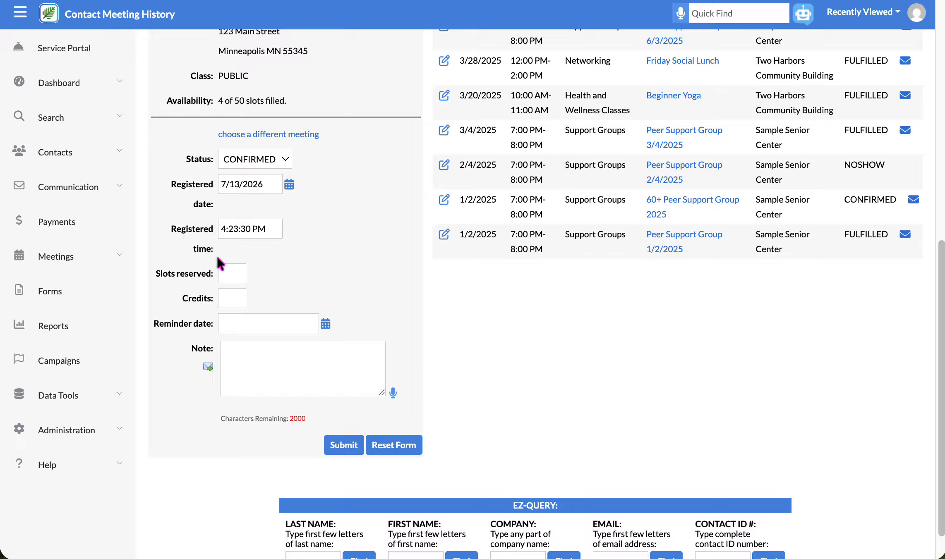
click(231, 273)
text(1)
click(242, 328)
click(269, 372)
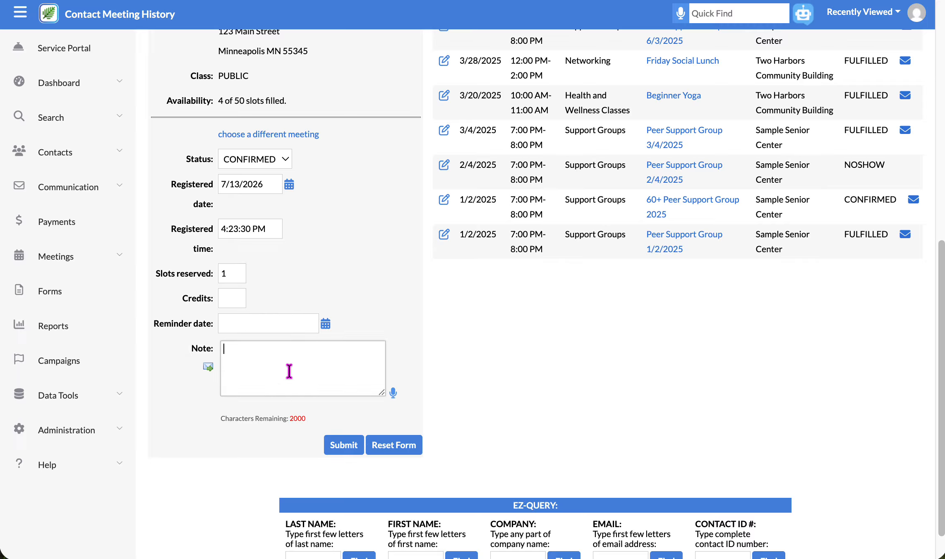
click(344, 445)
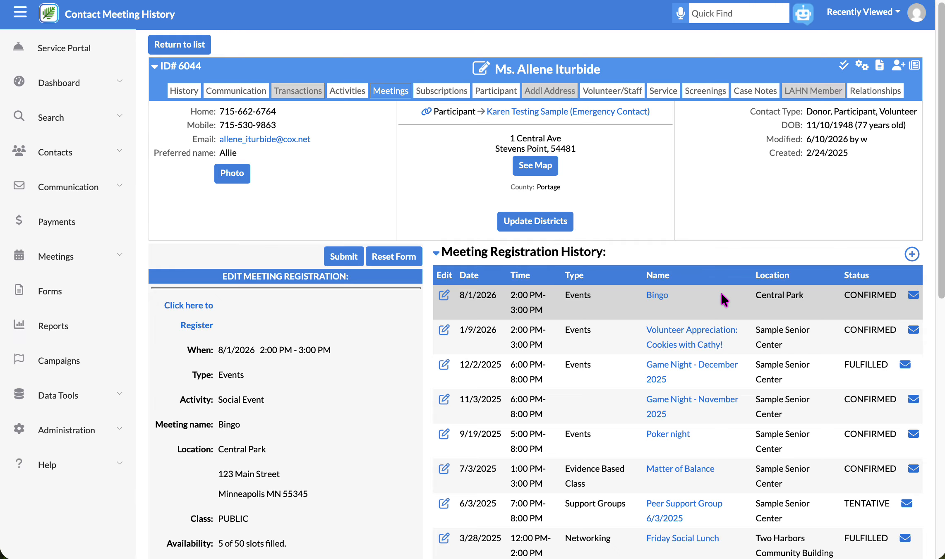
scroll(360, 366, down, 2)
scroll(359, 367, down, 1)
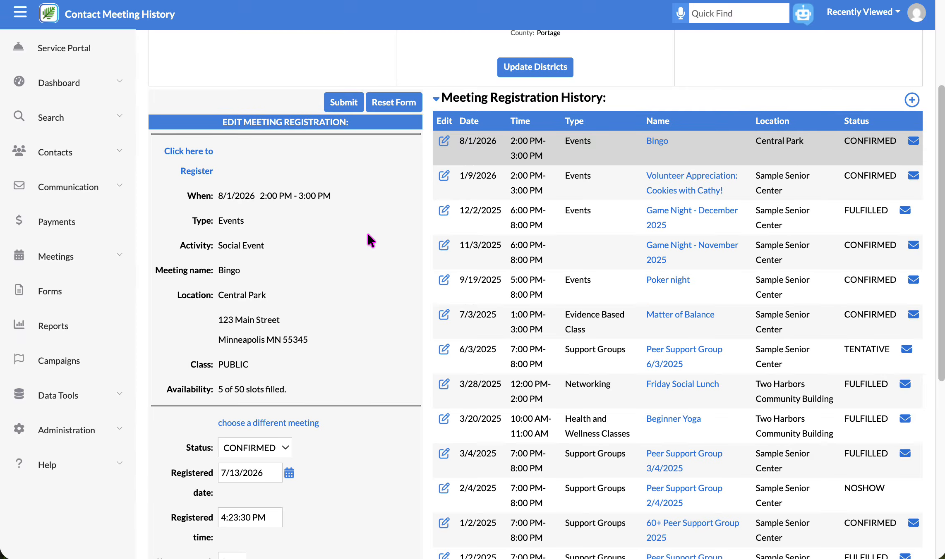
scroll(342, 262, up, 3)
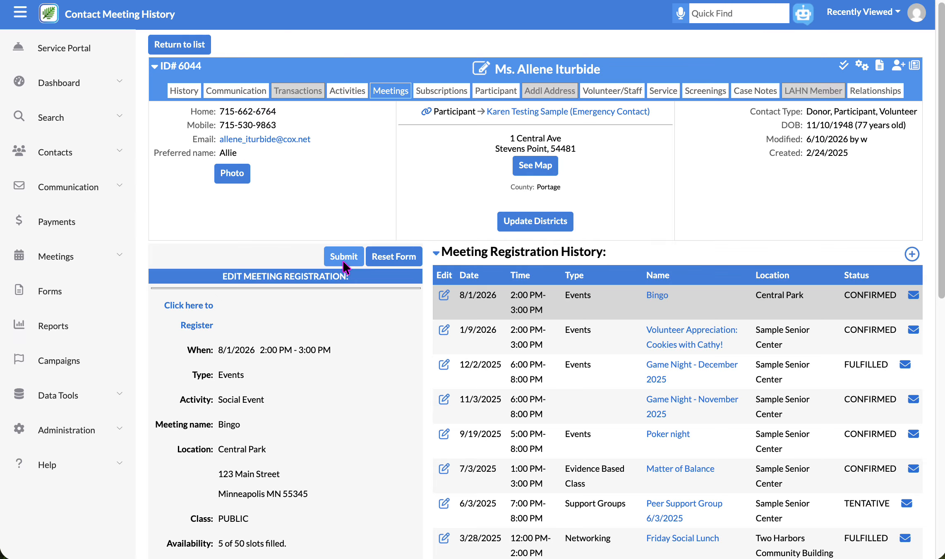
Open the meeting list and pull up the confirmed registrants of the 8/1/2026 Bingo meeting
click(74, 256)
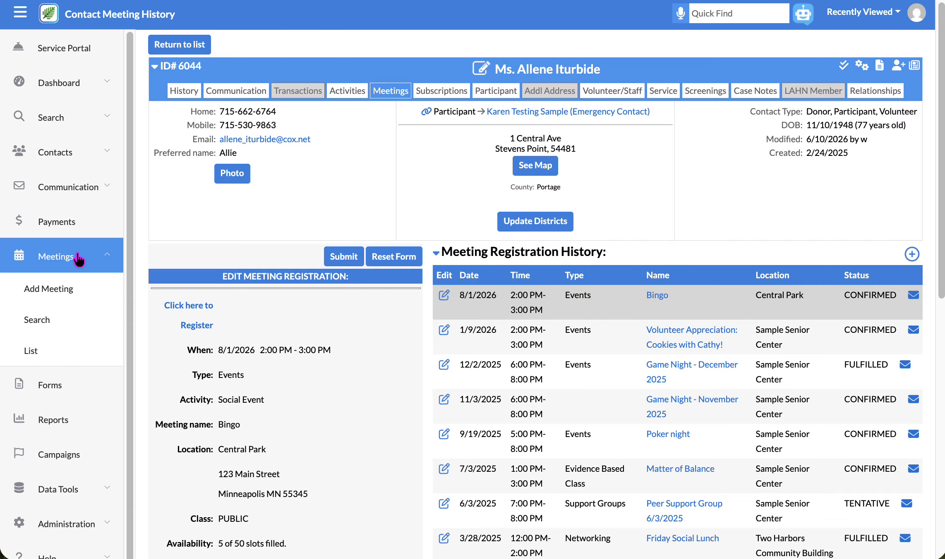
click(36, 349)
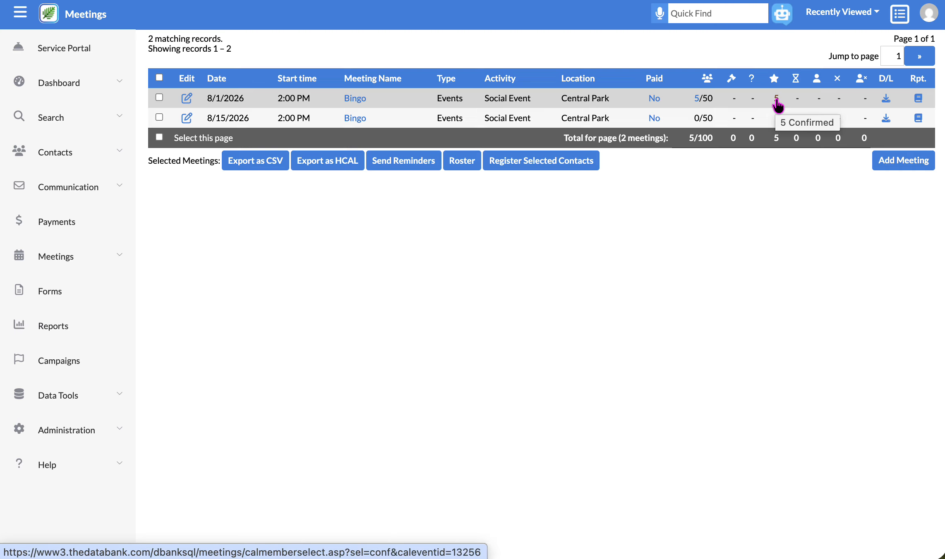
click(776, 100)
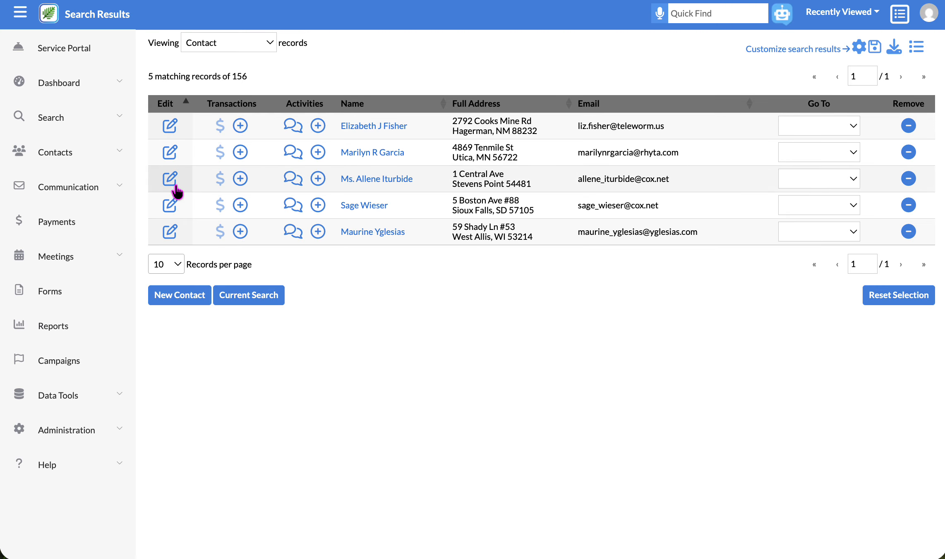
Return to the meeting list, select the 8/15/2026 Bingo meeting, and start registering the selected contacts for it
click(111, 259)
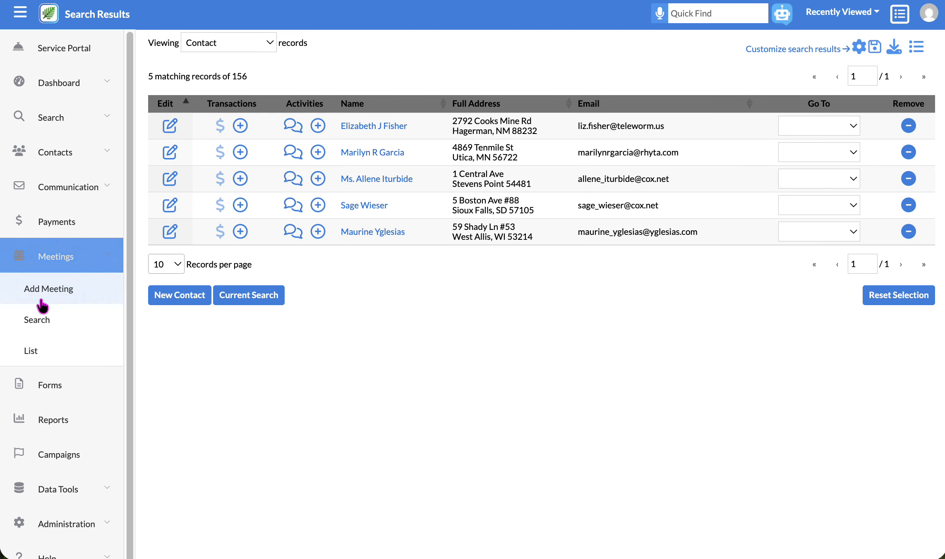
click(41, 352)
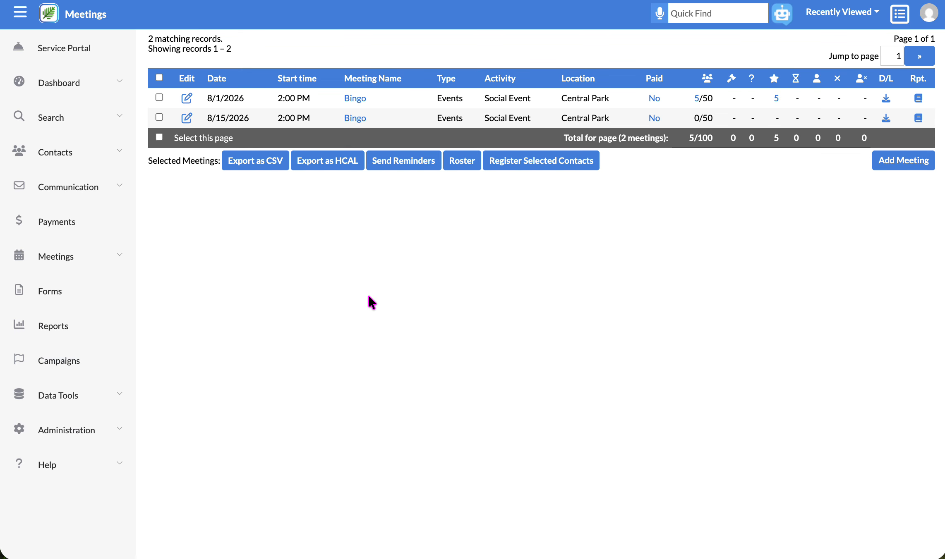
click(160, 118)
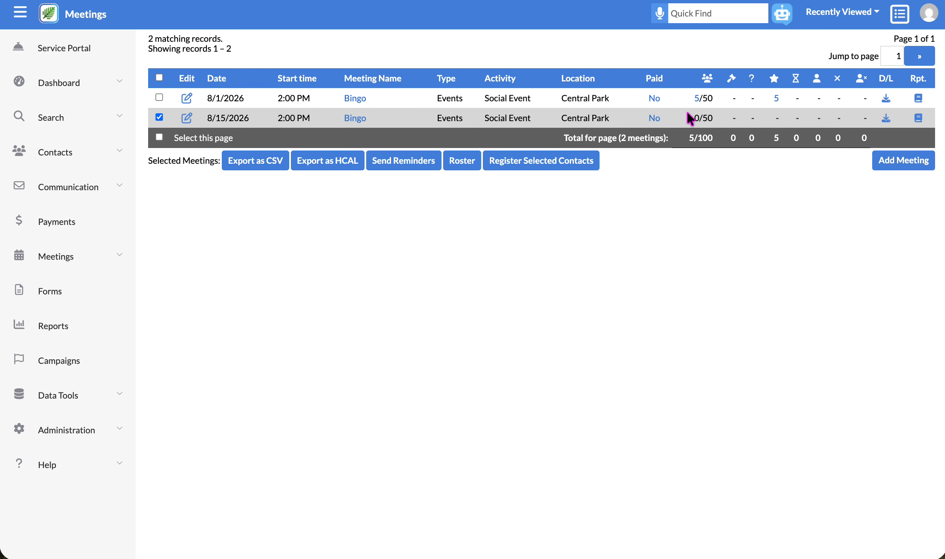
click(539, 163)
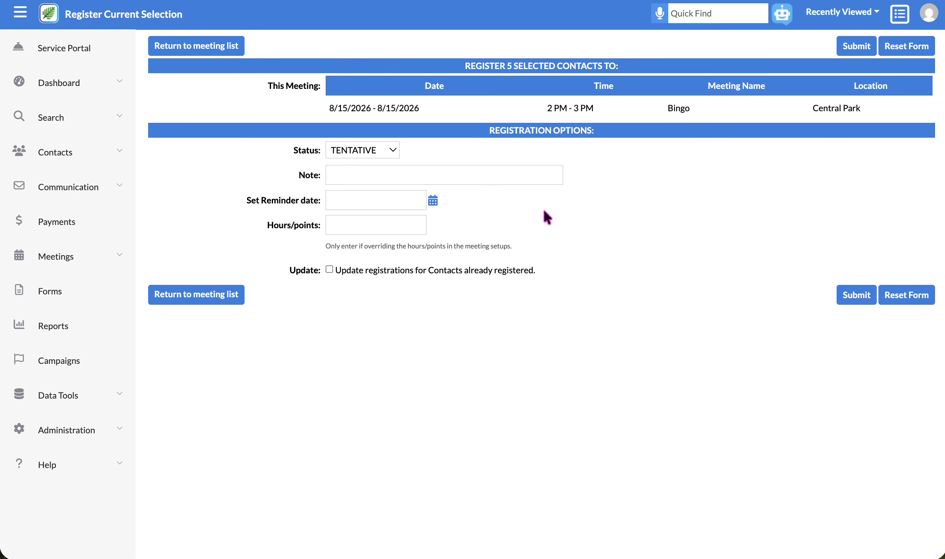
Set the group registration status to CONFIRMED and submit it, leaving the update of already registered contacts off
click(391, 150)
click(386, 171)
click(389, 172)
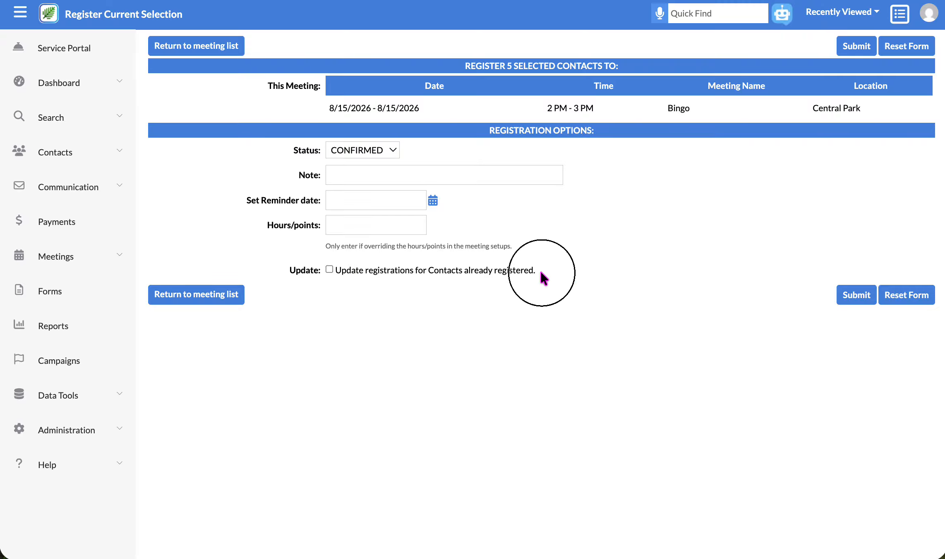
drag(544, 275, 285, 272)
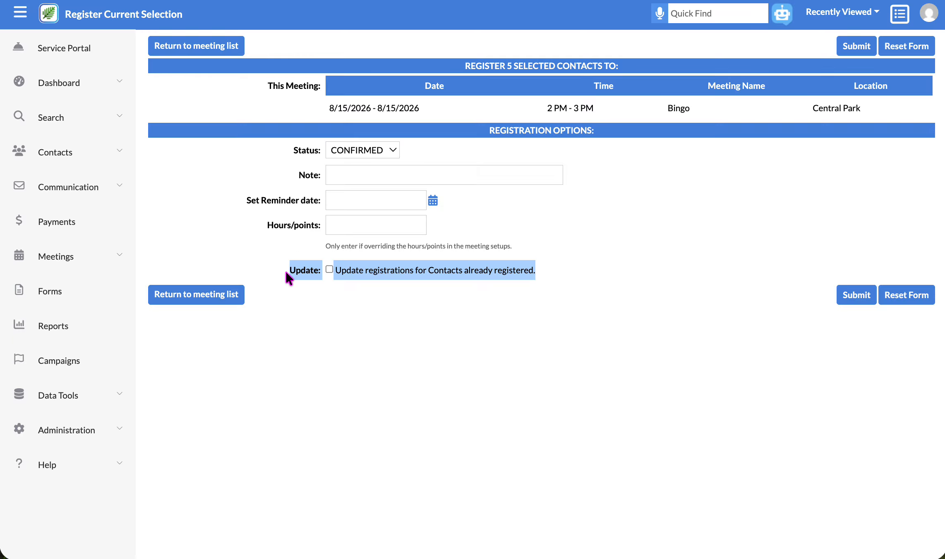
click(286, 272)
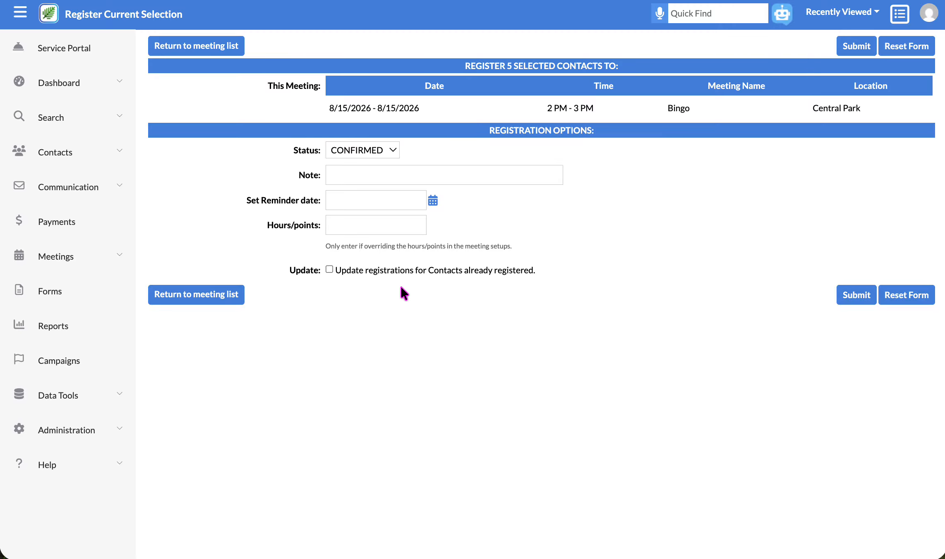
click(853, 295)
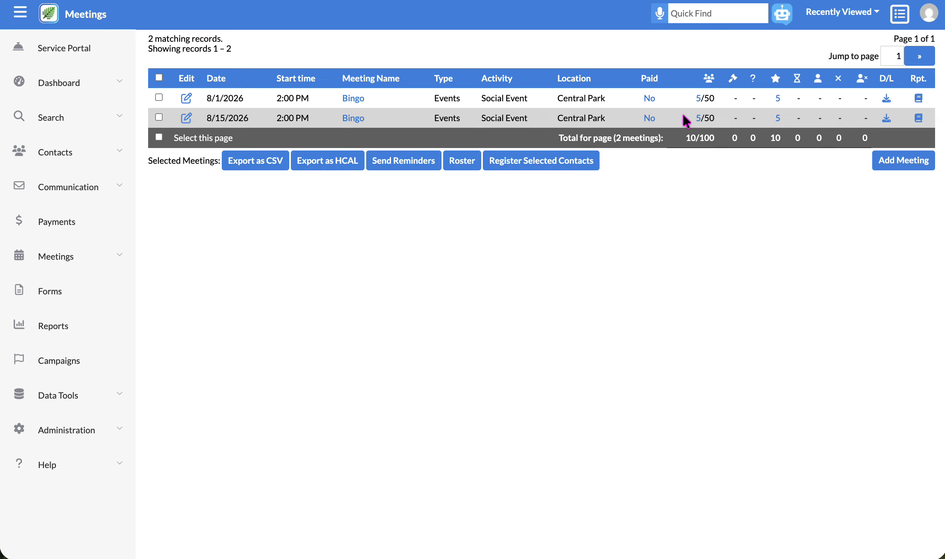
Switch to the Living at Home Network portal and start a new meeting registration for the participant, found by first name
mouse_move(685, 121)
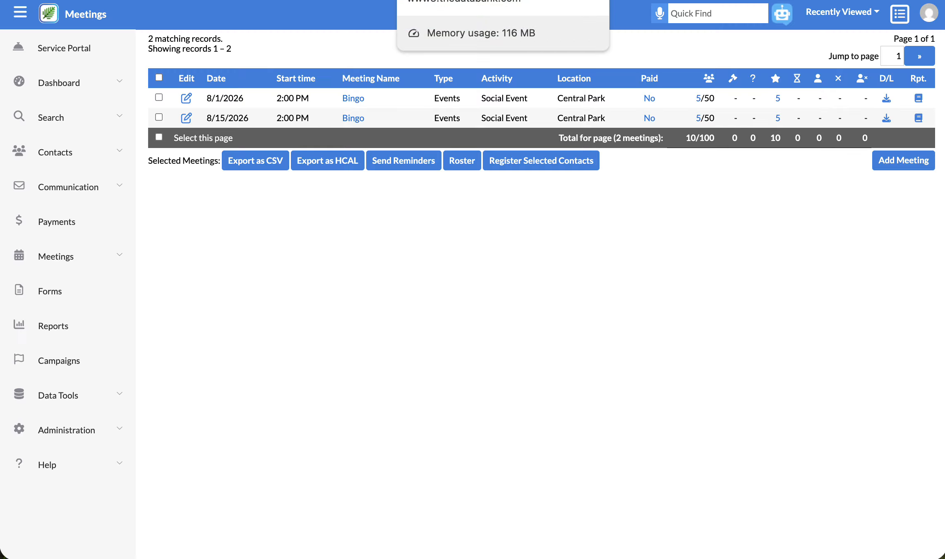
click(430, 0)
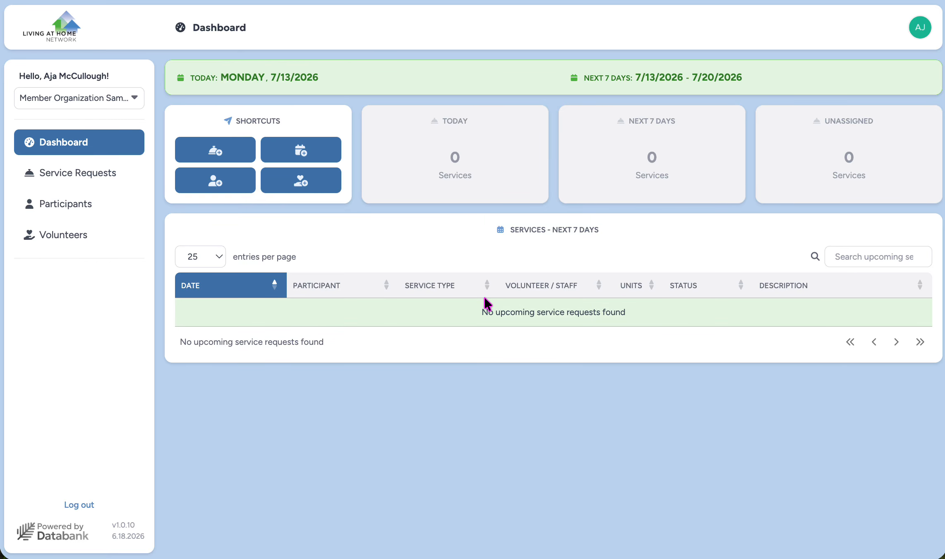
click(289, 148)
click(278, 232)
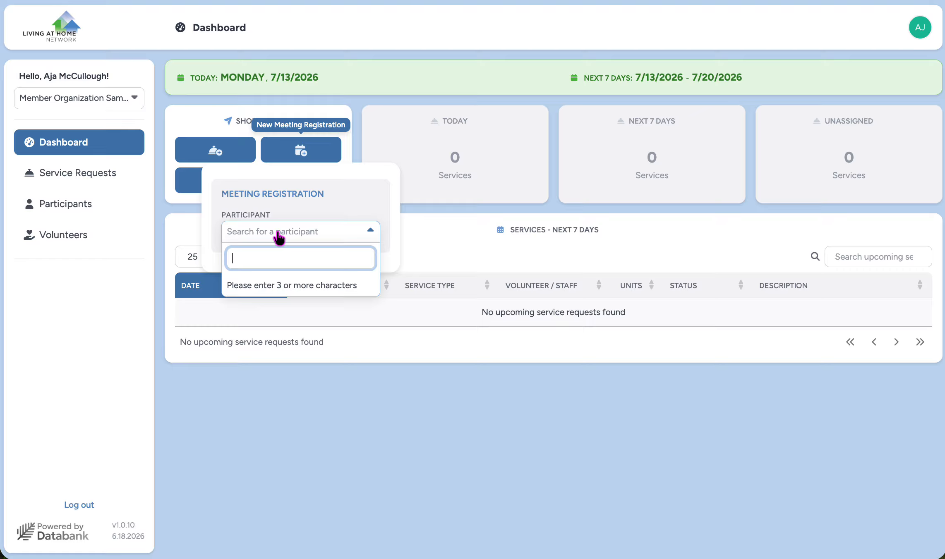
text(chan)
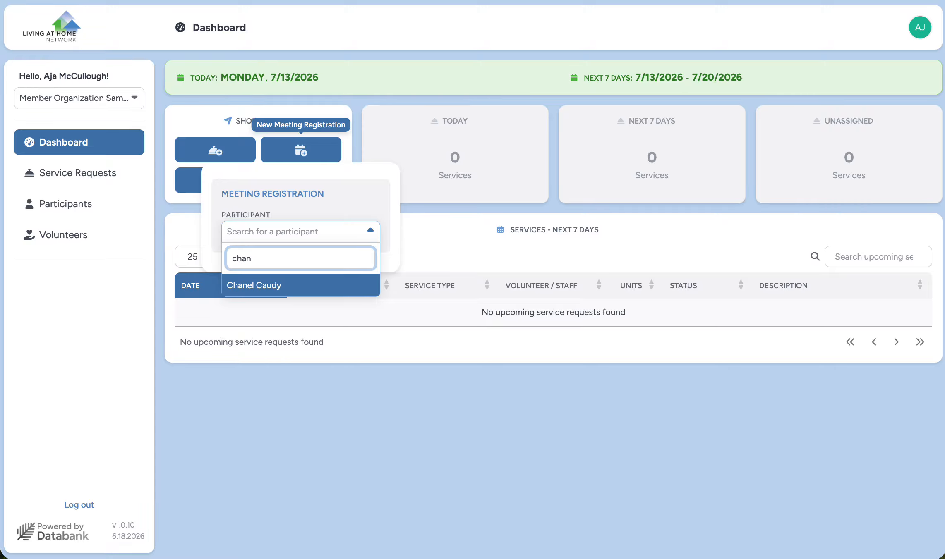
click(265, 289)
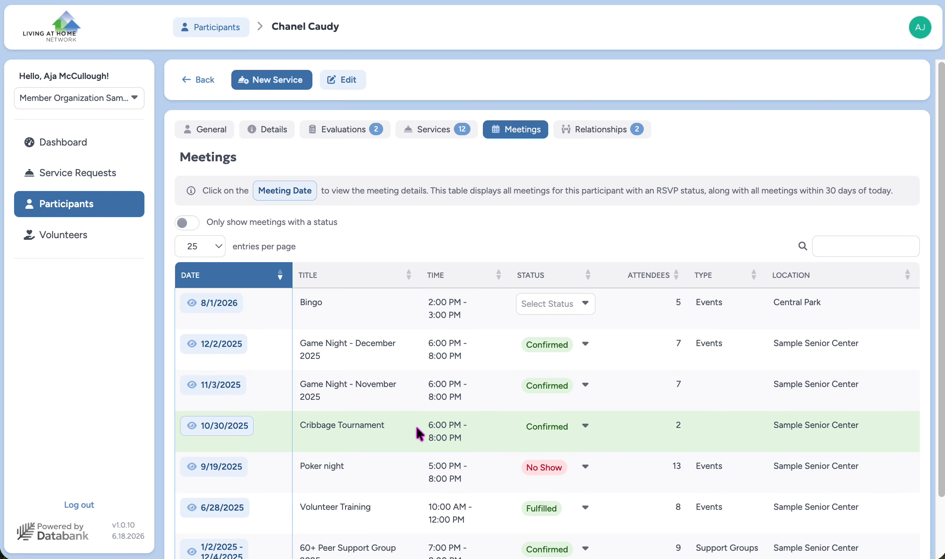
Set the participant's status for the 8/1/2026 Bingo meeting to Confirmed
scroll(417, 428, down, 1)
scroll(416, 428, down, 3)
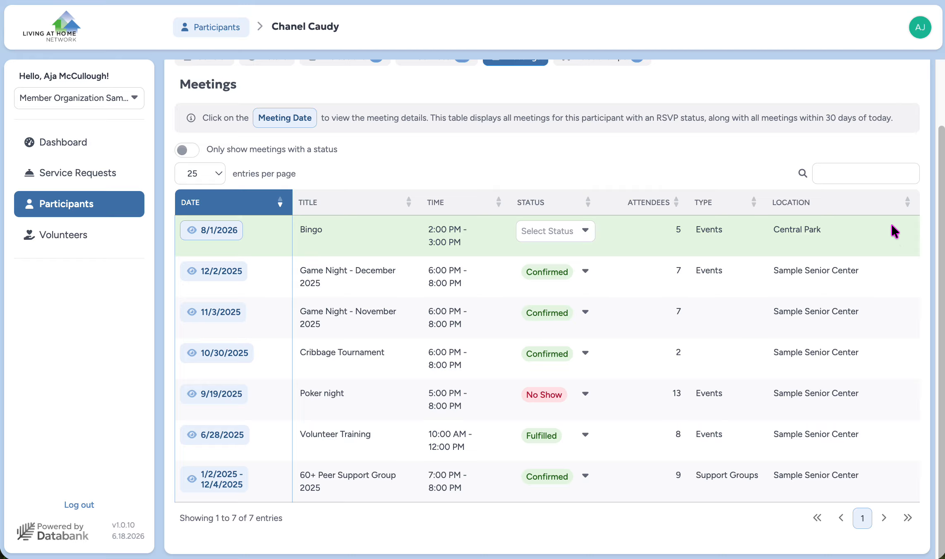
click(586, 234)
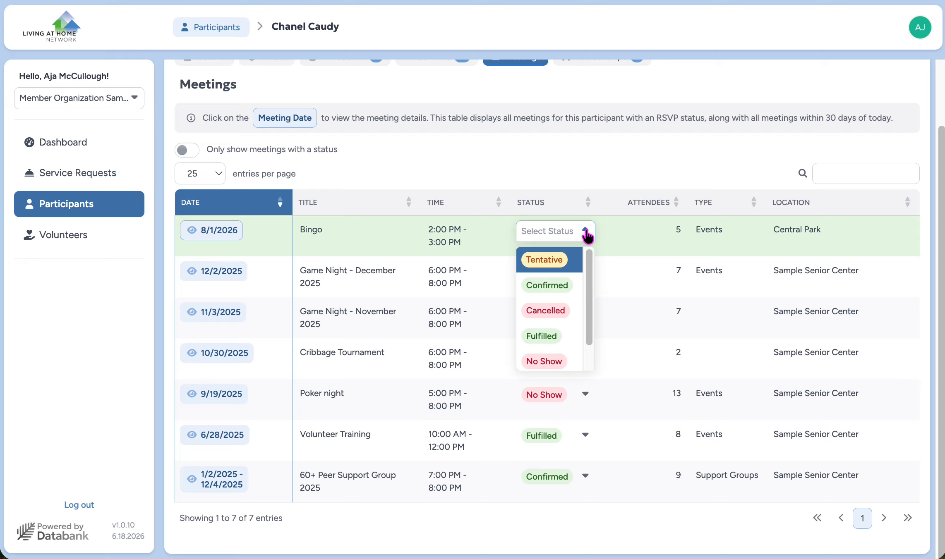
click(548, 283)
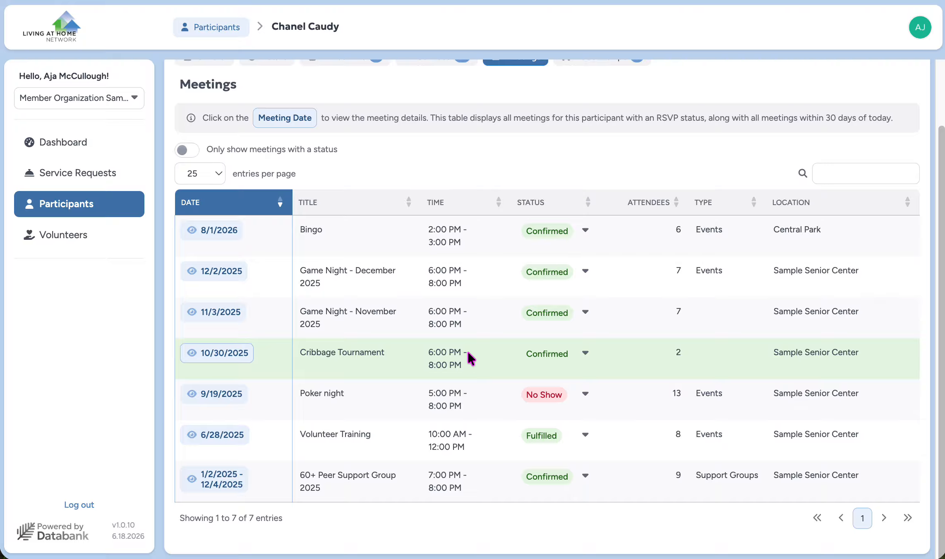
key(super+shift+5)
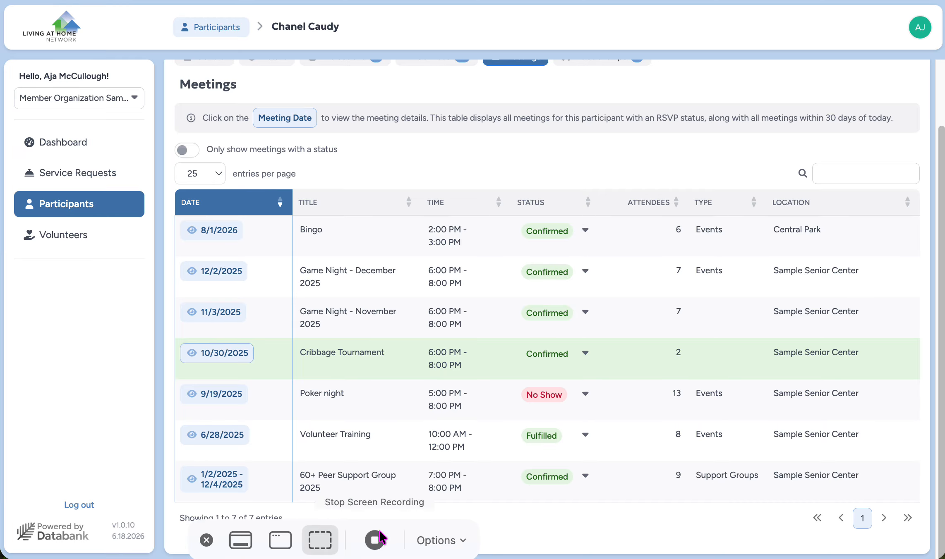